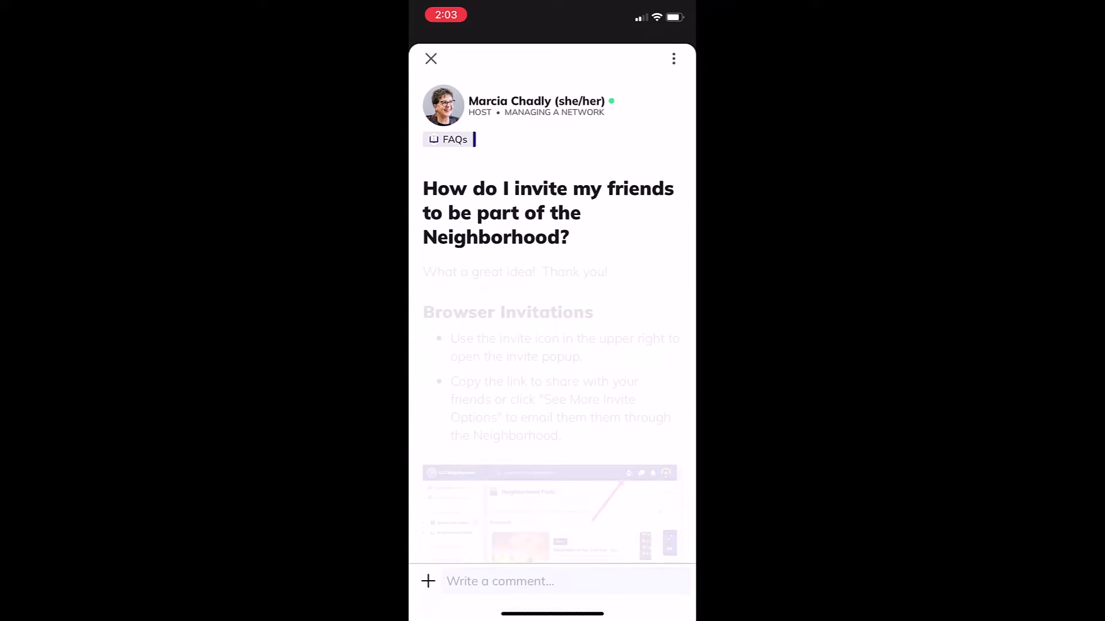
# Finish reading the invite-friends FAQ article on the phone and close it to the question list
pyautogui.scroll(-5, 552, 319)
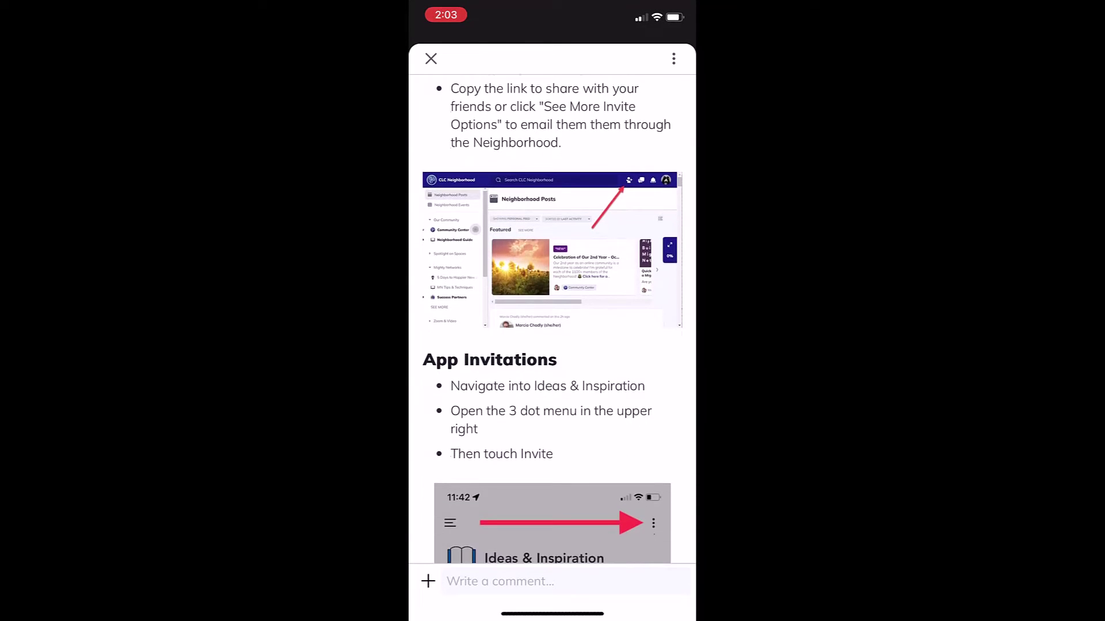
pyautogui.click(431, 58)
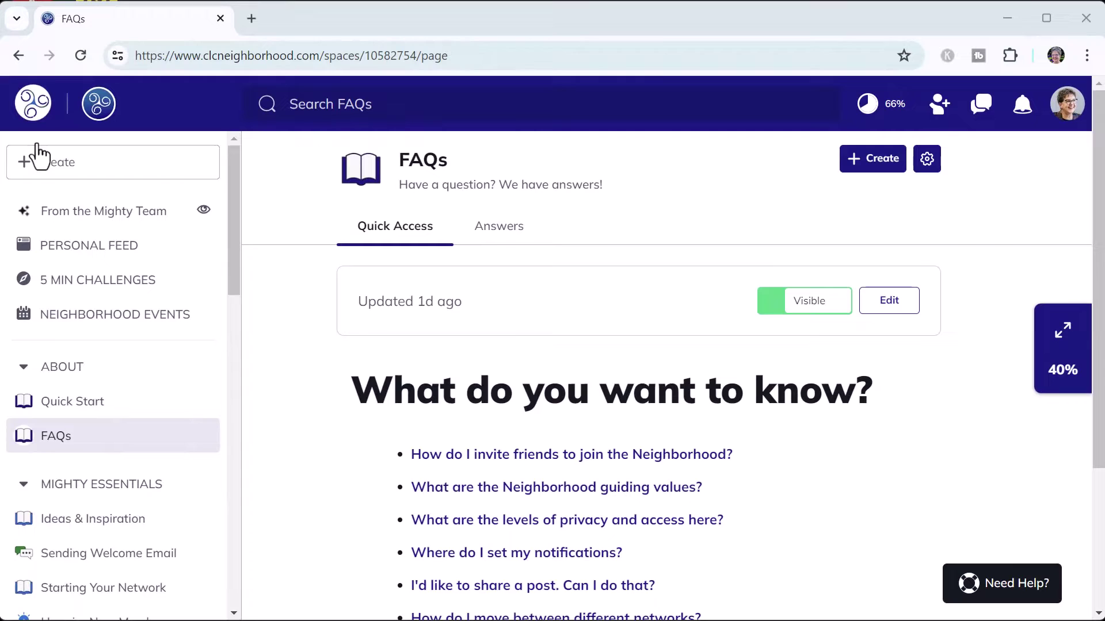
# Switch between the Answers and Quick Access tabs, ending on the Answers list of FAQ articles
pyautogui.scroll(-3, 538, 397)
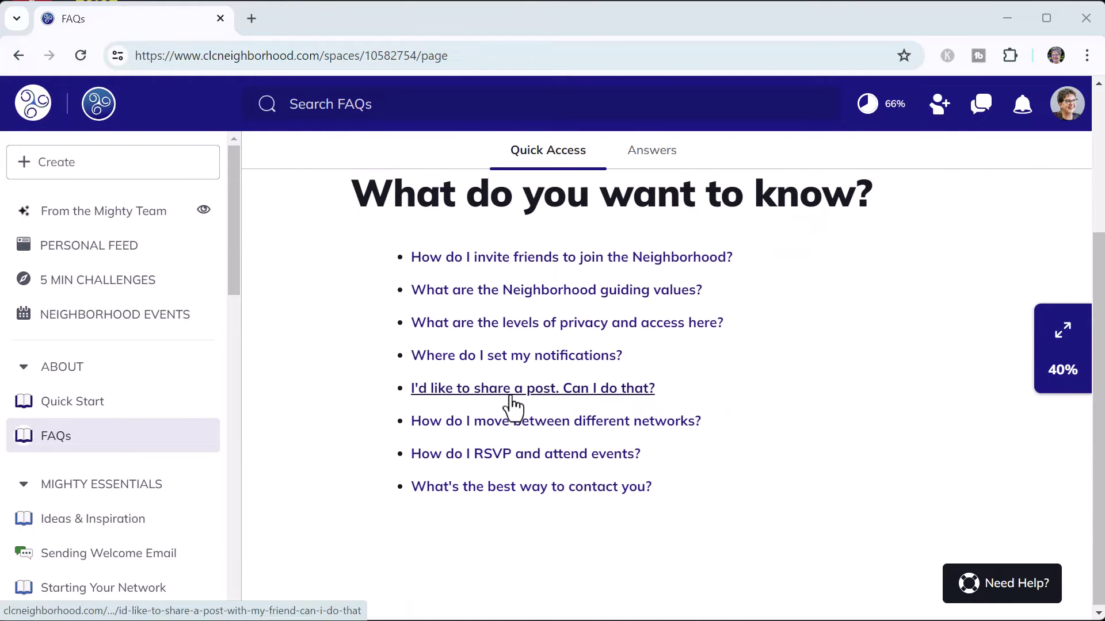
pyautogui.scroll(3, 518, 374)
pyautogui.click(503, 227)
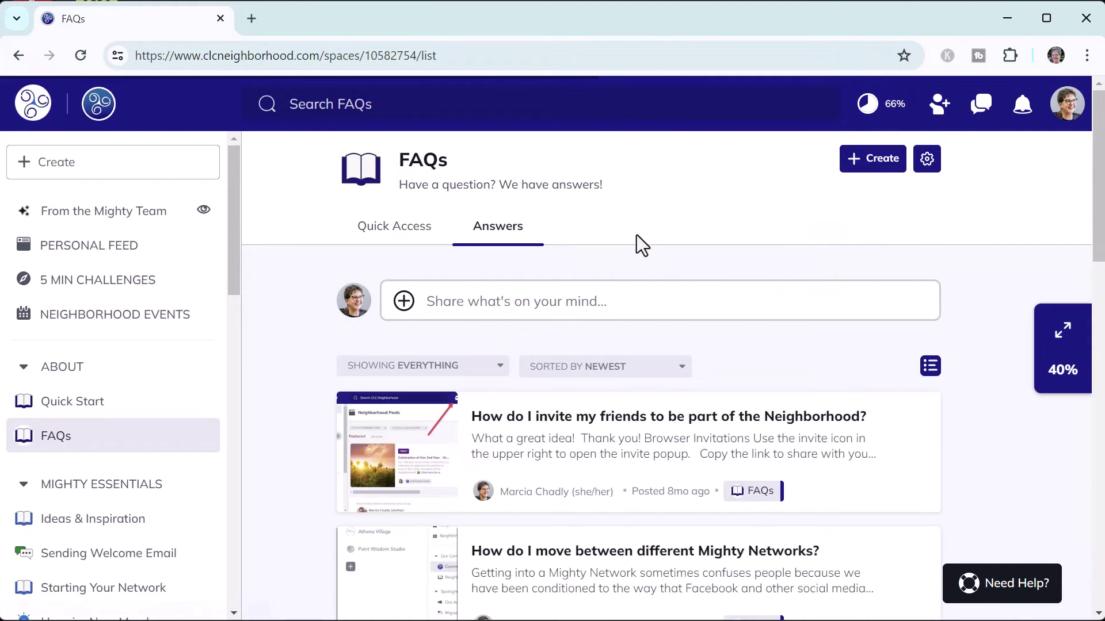
pyautogui.scroll(-5, 633, 248)
pyautogui.scroll(-6, 599, 303)
pyautogui.scroll(8, 599, 303)
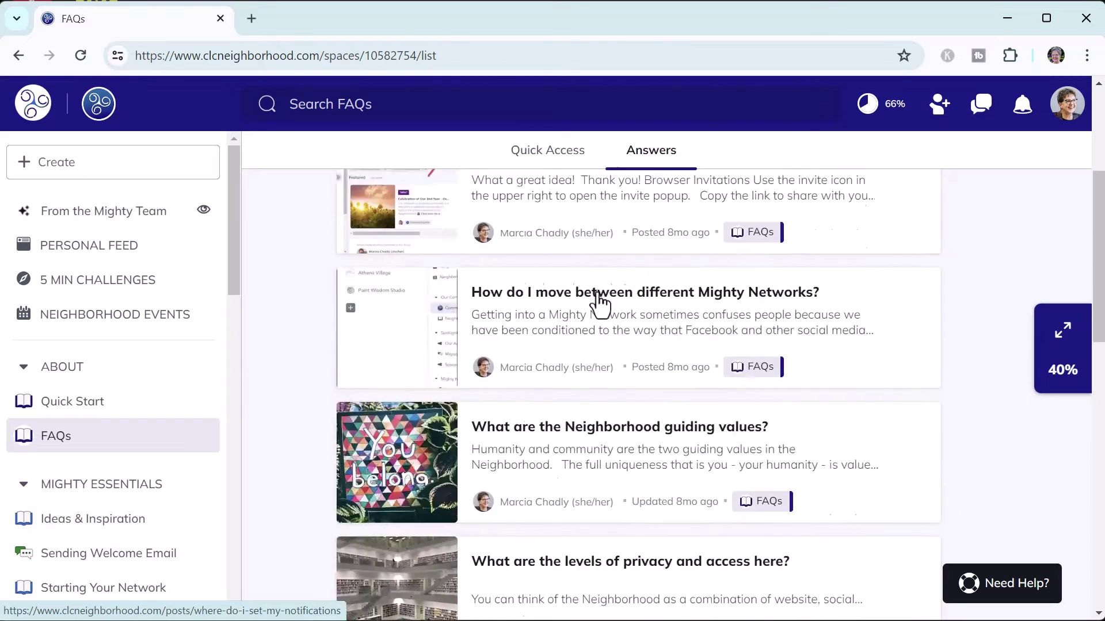
pyautogui.scroll(4, 584, 290)
pyautogui.click(387, 240)
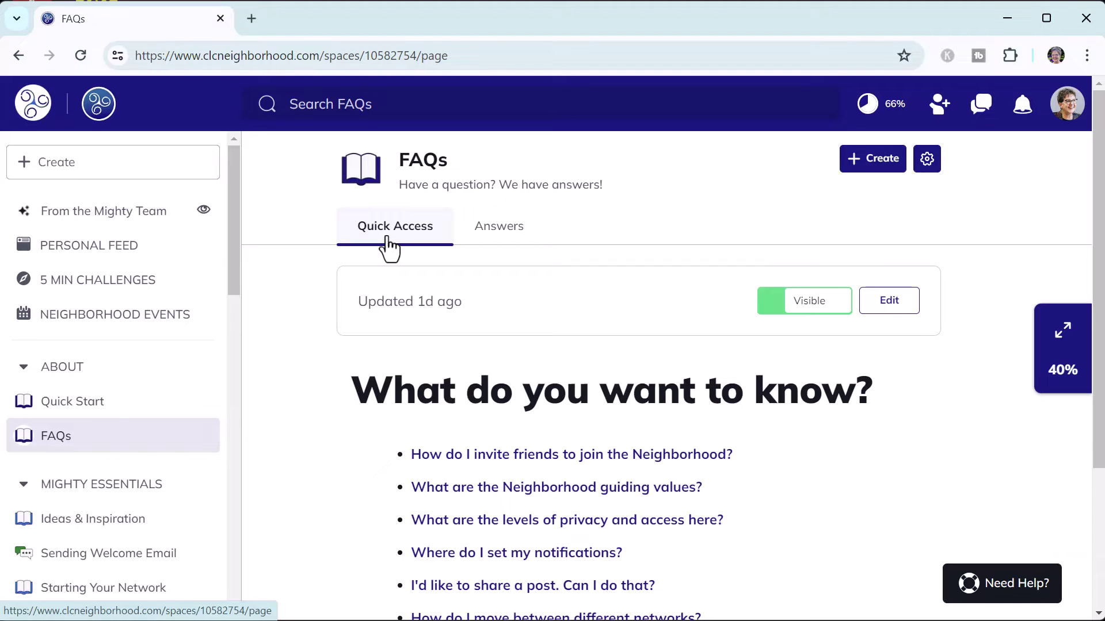
pyautogui.click(509, 239)
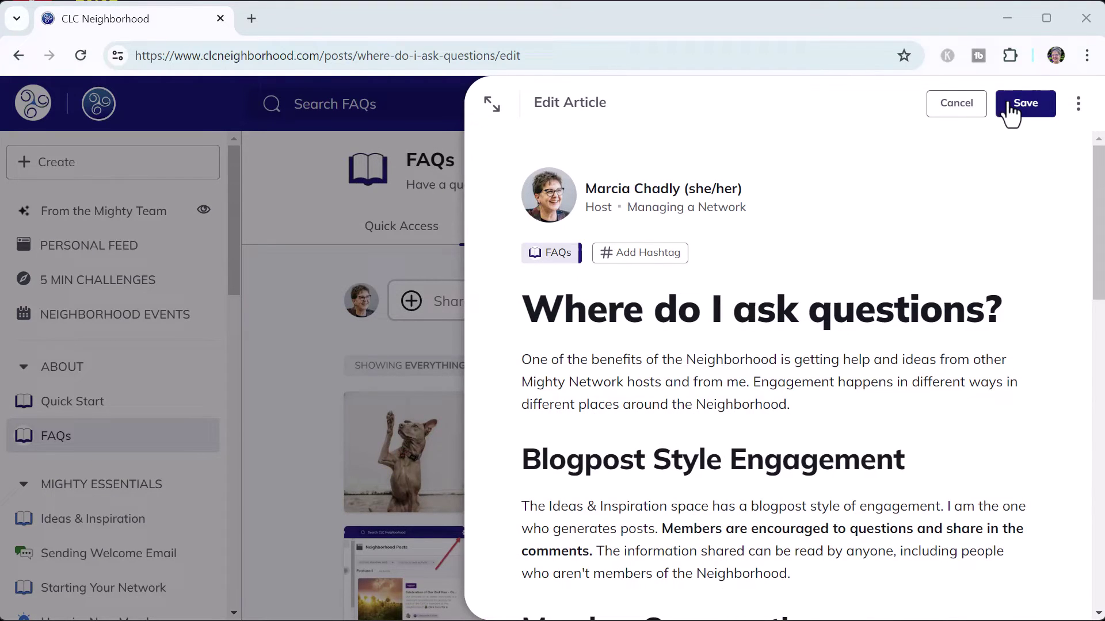
# Save the 'Where do I ask questions?' article from the Edit Article panel
pyautogui.click(1010, 113)
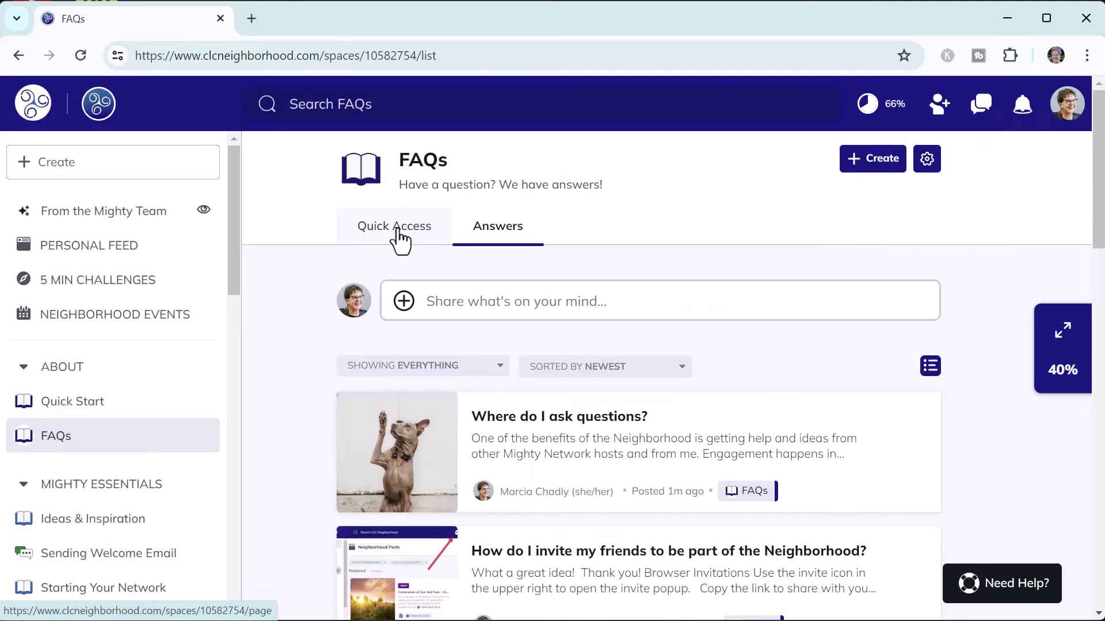
# Add a 'Where do I ask questions?' bullet after the last question on Quick Access
pyautogui.click(396, 229)
pyautogui.click(890, 305)
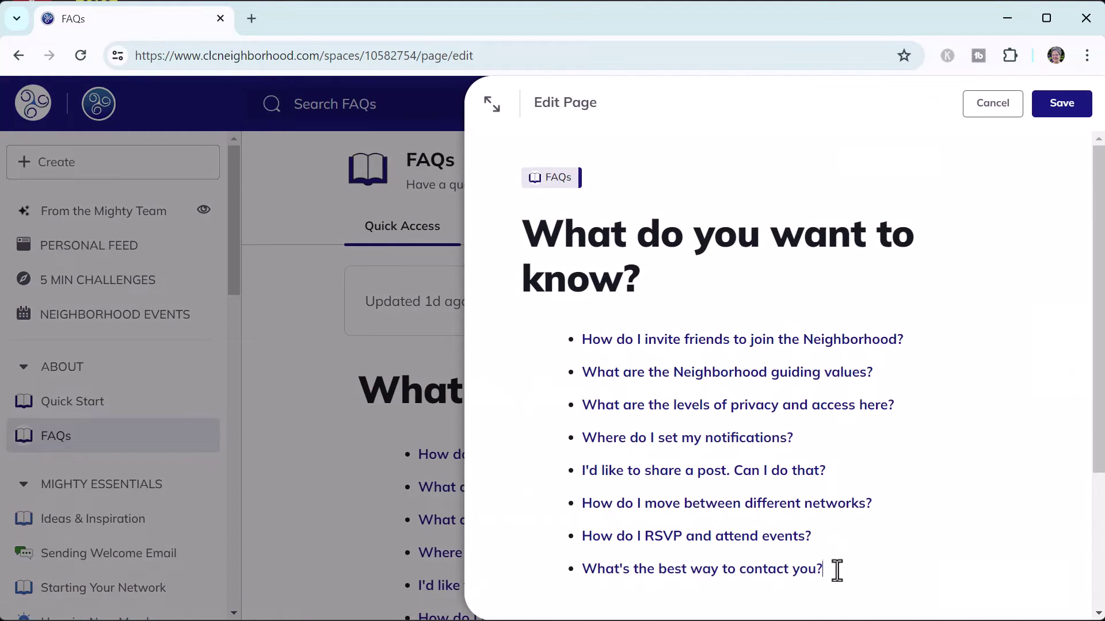
pyautogui.click(832, 571)
pyautogui.press('Return')
pyautogui.write('Where do I ask questions?')
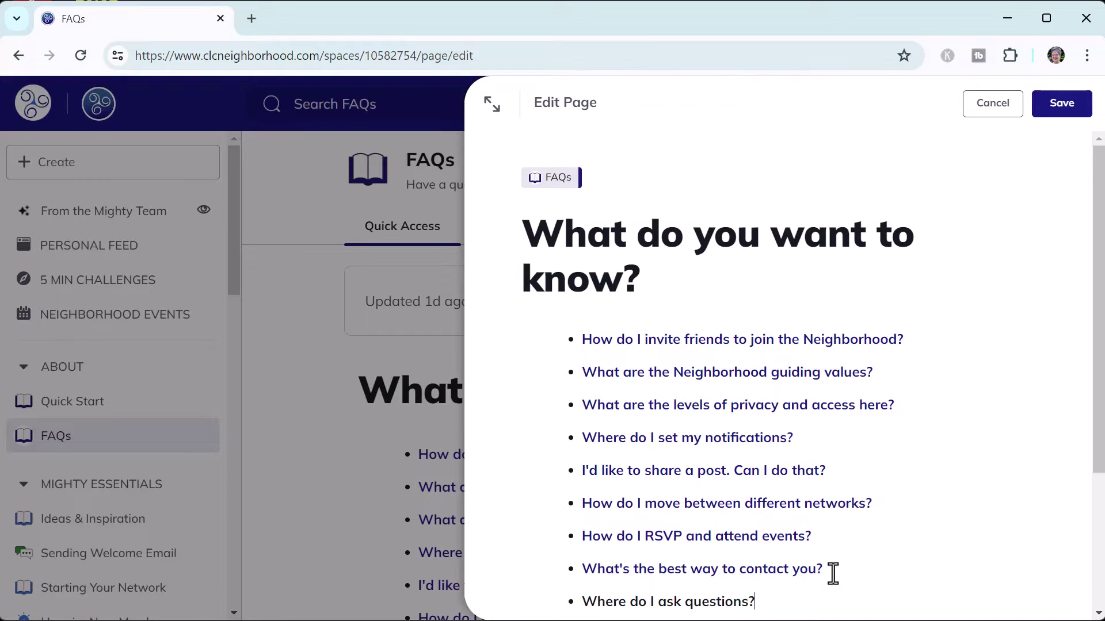
# Link the new 'Where do I ask questions?' line to its article's pasted URL
pyautogui.scroll(-3, 892, 592)
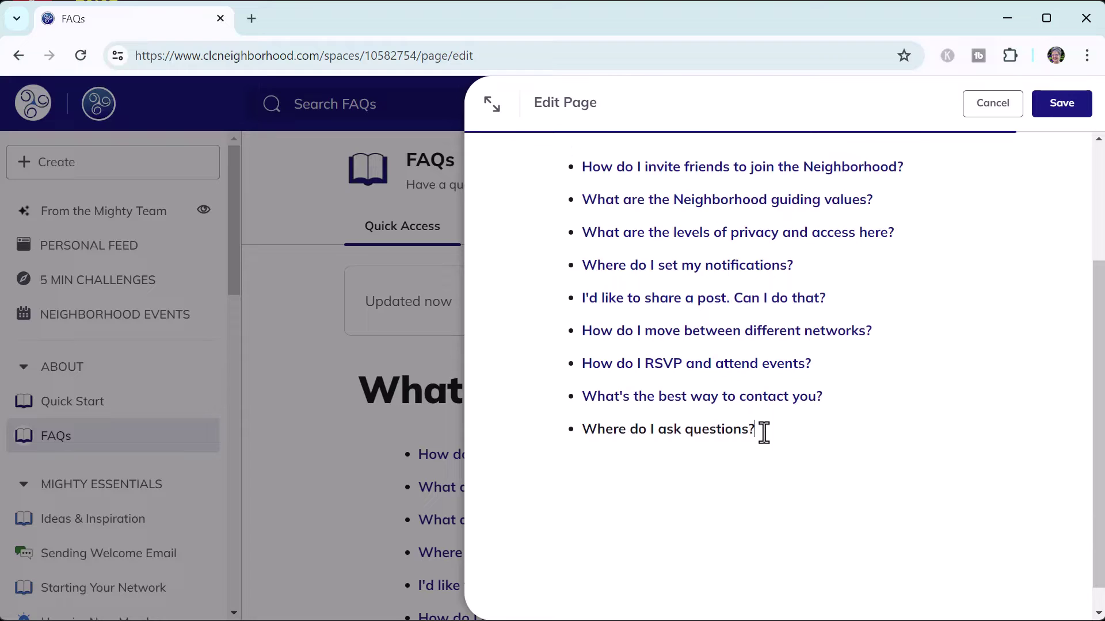
pyautogui.moveTo(764, 433); pyautogui.dragTo(575, 435)
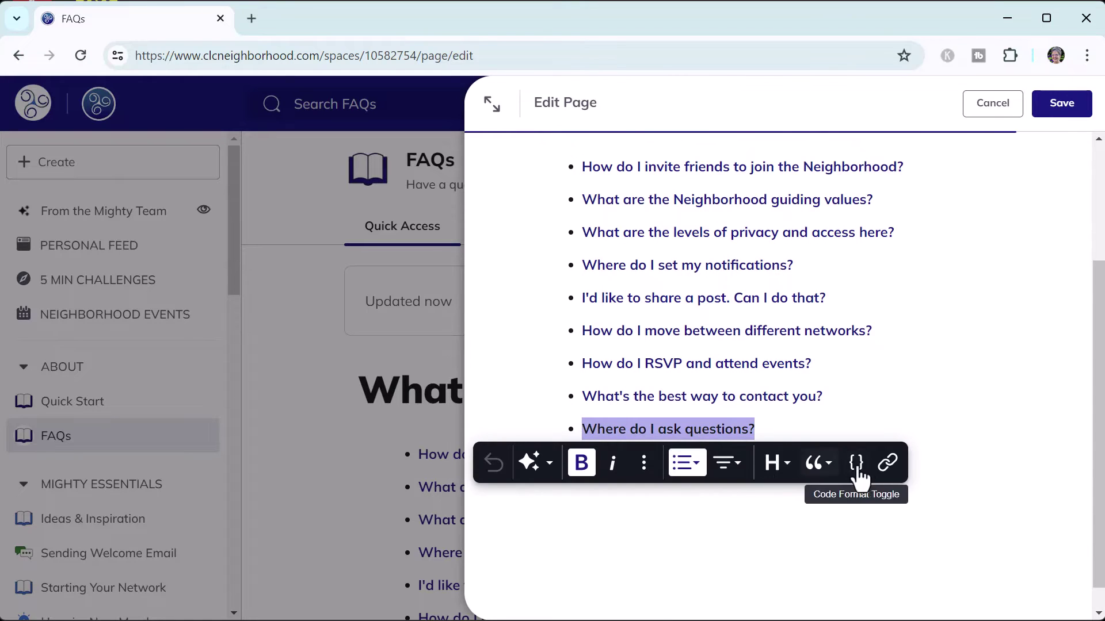
pyautogui.click(886, 462)
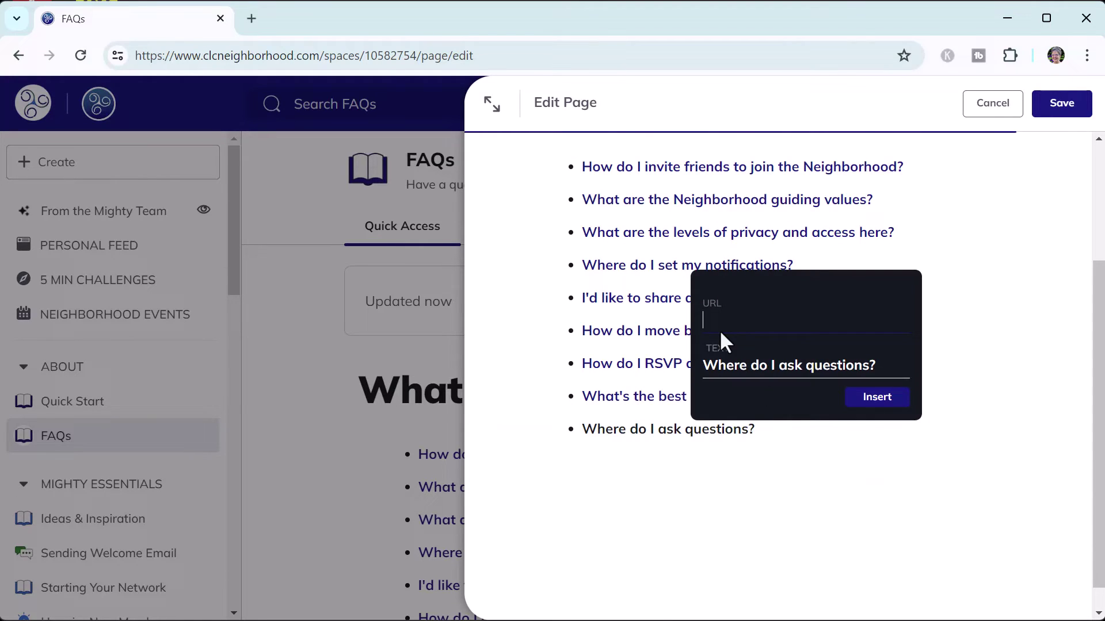
pyautogui.hotkey('ctrl', 'v')
pyautogui.click(875, 398)
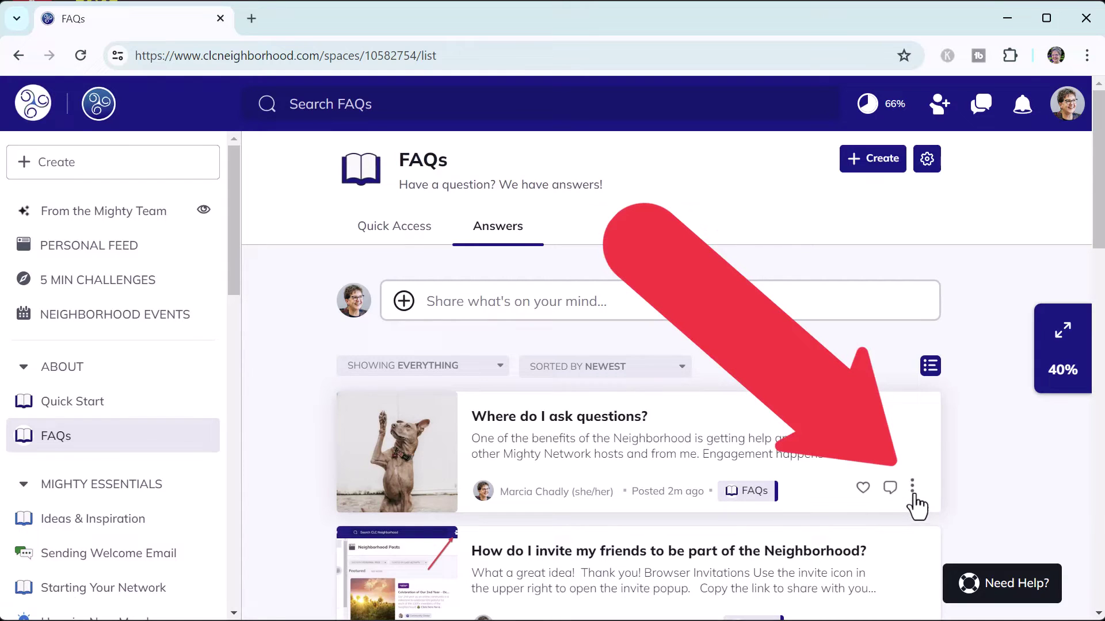
# Tick Welcome Checklist under 'Add This To…' in the 'Where do I ask questions?' post menu
pyautogui.click(913, 490)
pyautogui.scroll(-5, 917, 505)
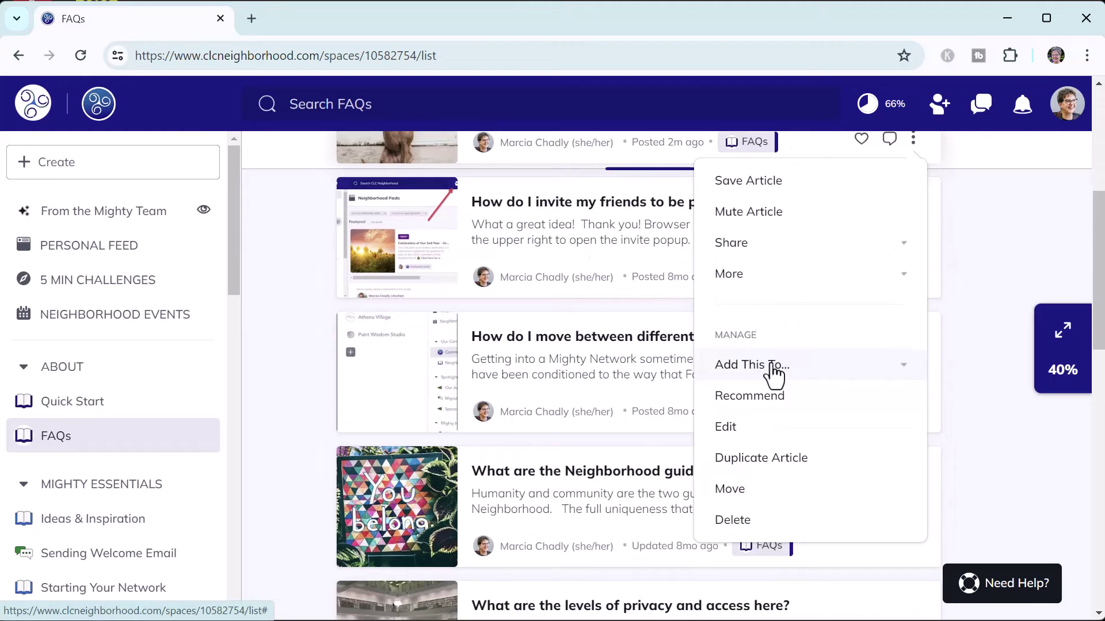
pyautogui.click(769, 366)
pyautogui.click(723, 342)
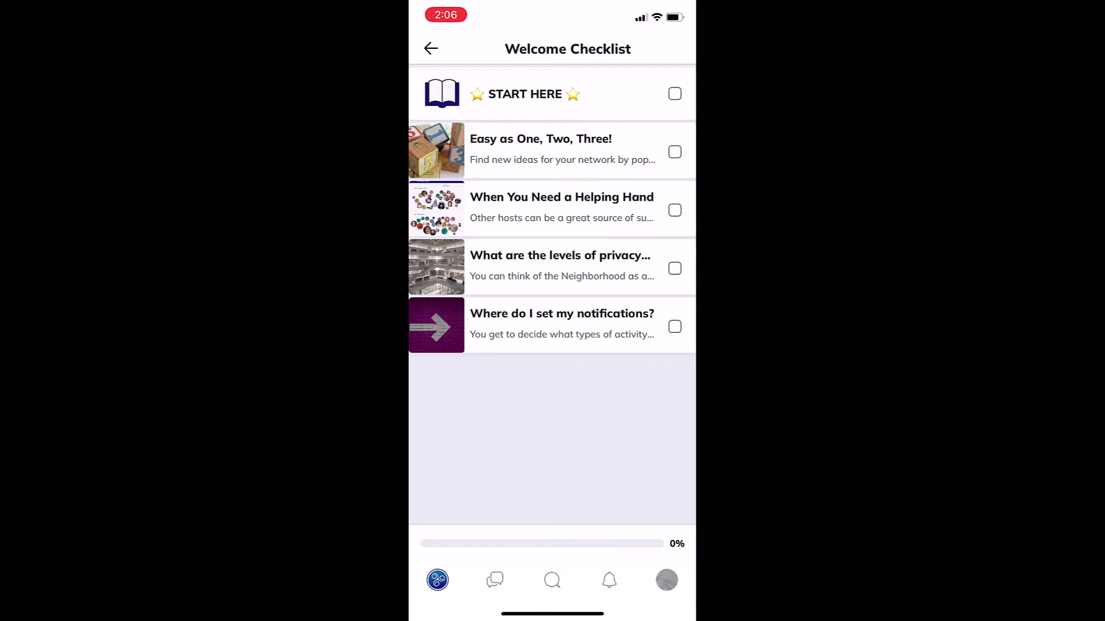
# Read through the 'Where do I set my notifications?' checklist article in the phone app and close it
pyautogui.click(561, 325)
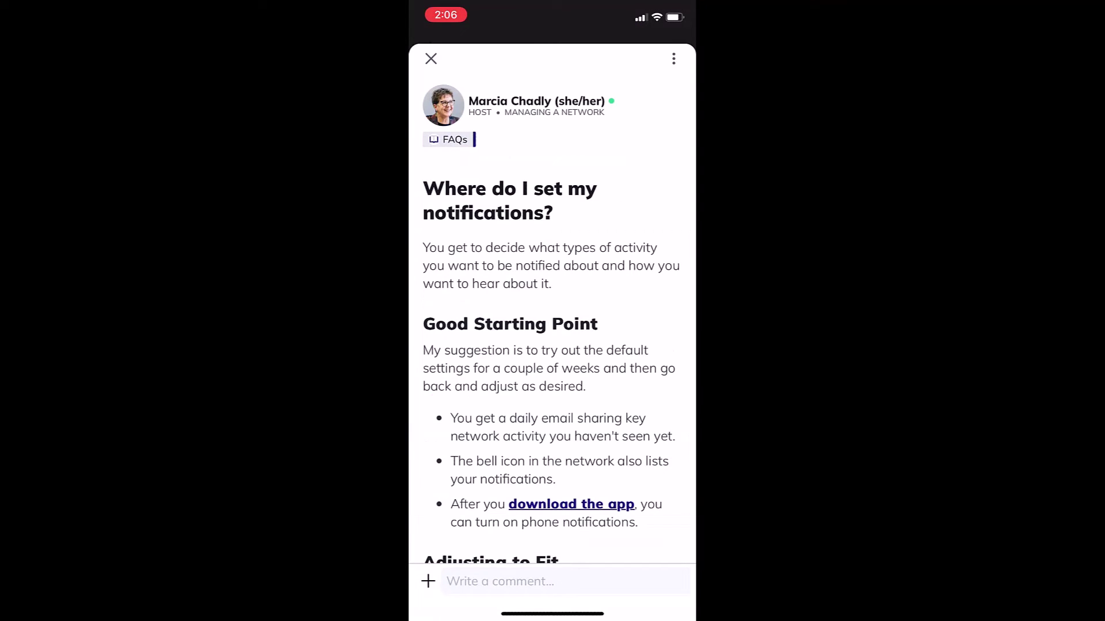
pyautogui.scroll(-6, 552, 320)
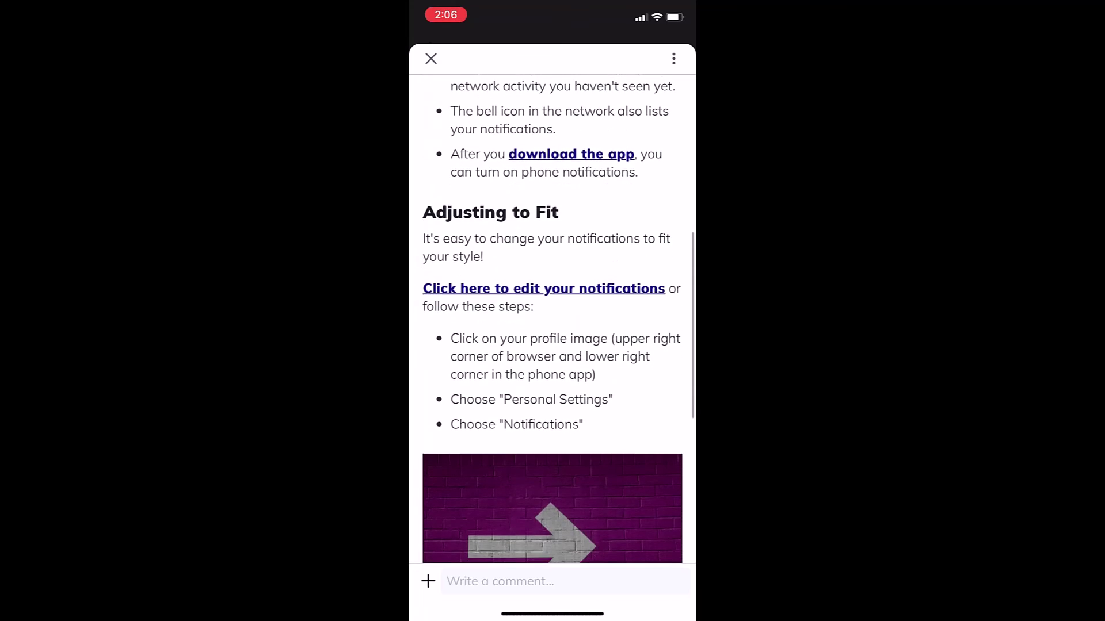
pyautogui.click(430, 58)
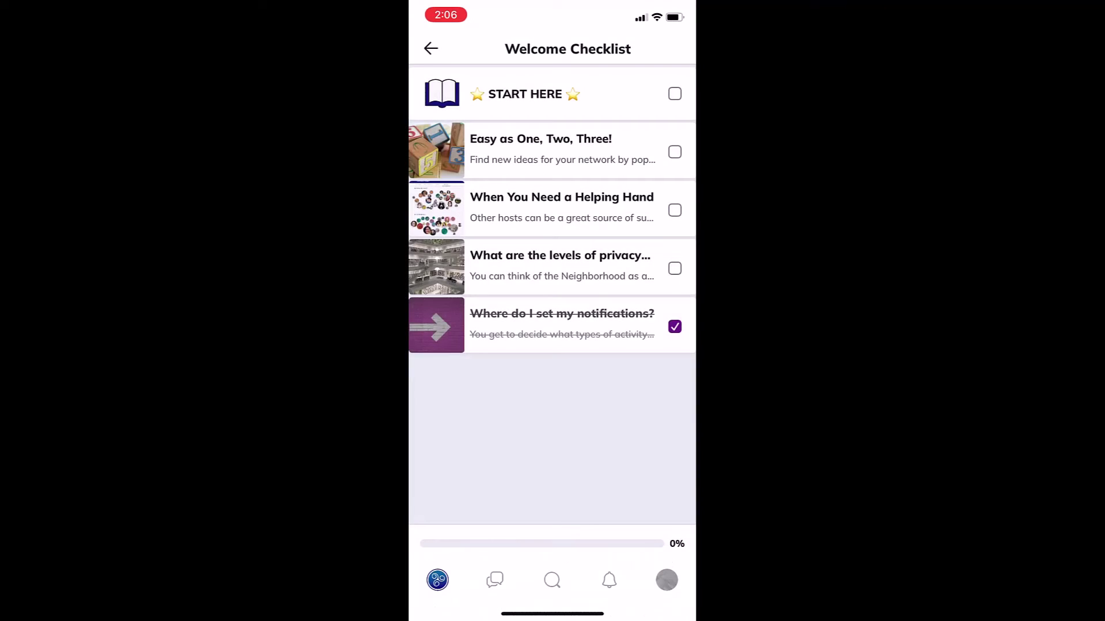